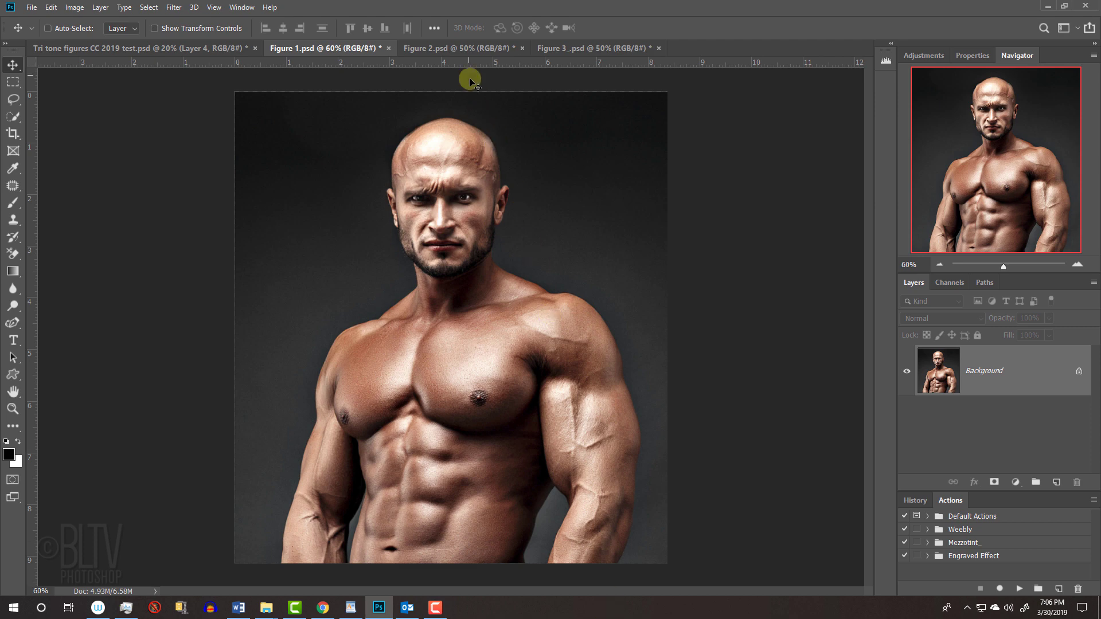
- Look over the Figure 2 and Figure 3 photos, then return to Figure 1
click(463, 49)
click(568, 48)
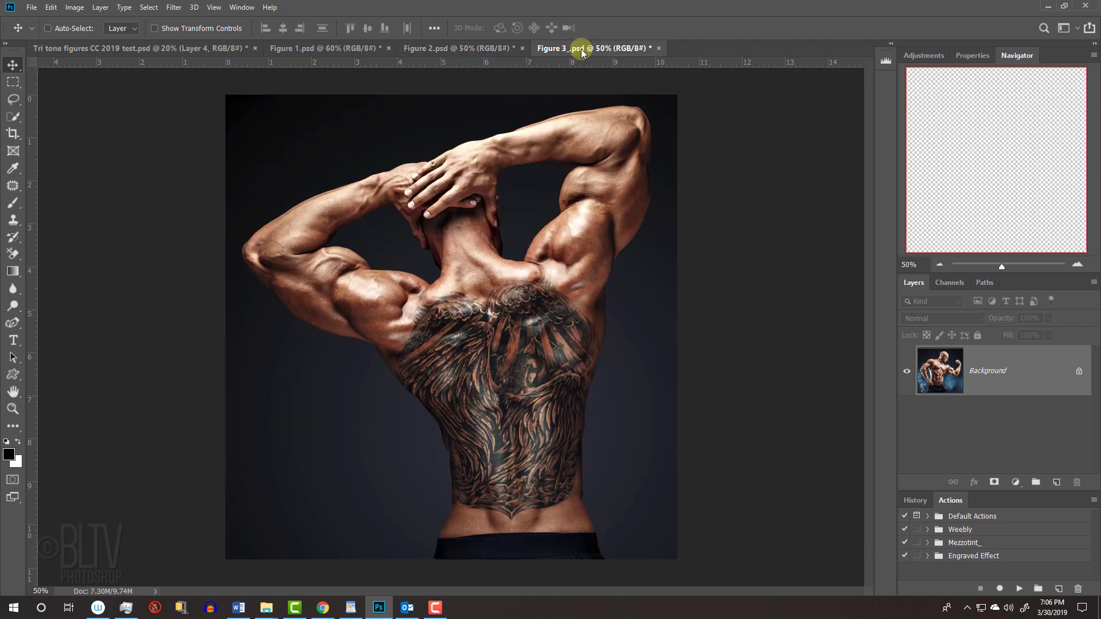
click(335, 49)
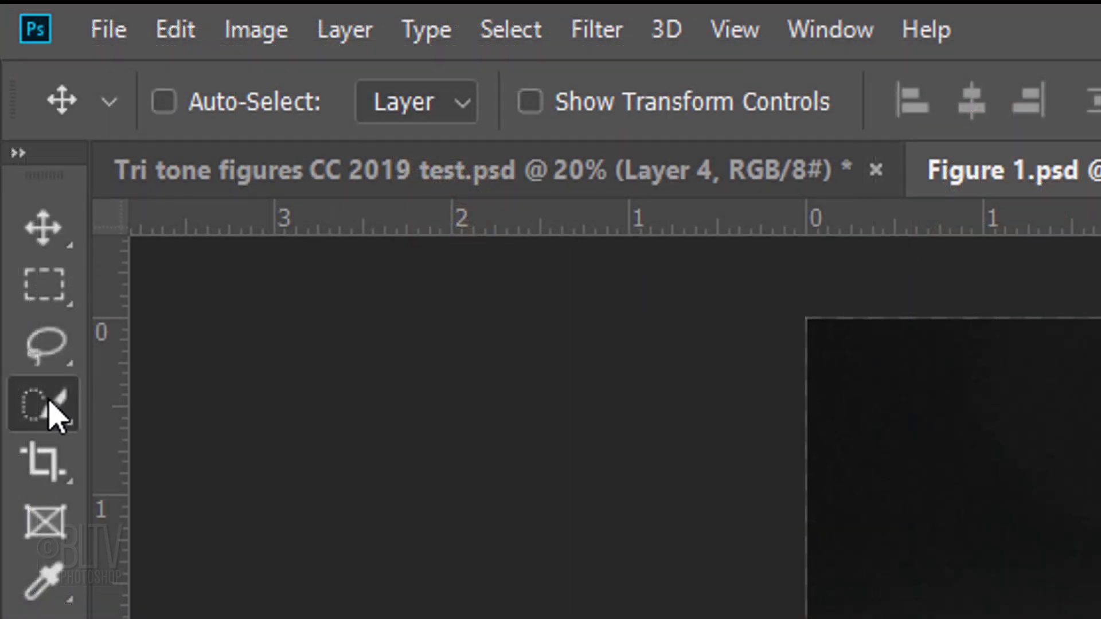
- Quick-select the bodybuilder, subtracting the background gap beside his left arm
click(13, 117)
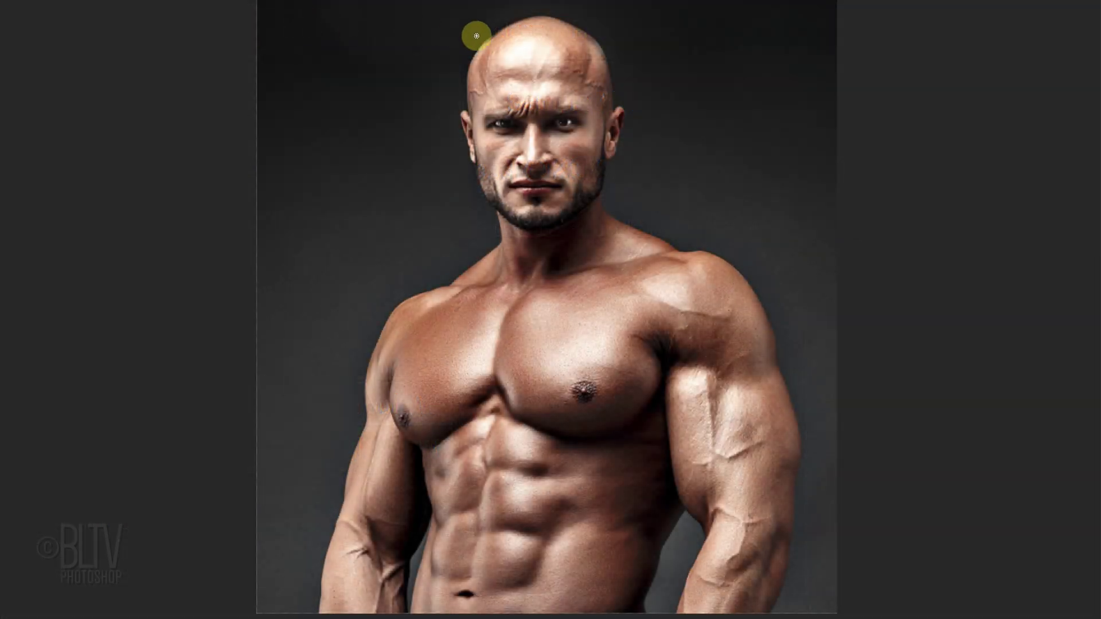
mouse_move(475, 32)
mouse_down()
mouse_move(522, 27)
mouse_move(598, 53)
mouse_move(608, 108)
mouse_move(622, 113)
mouse_move(615, 145)
mouse_move(560, 129)
mouse_move(490, 146)
mouse_move(495, 200)
mouse_move(588, 154)
mouse_move(590, 214)
mouse_move(668, 263)
mouse_move(491, 272)
mouse_move(408, 314)
mouse_move(375, 374)
mouse_move(709, 353)
mouse_move(757, 387)
mouse_move(761, 506)
mouse_move(743, 575)
mouse_move(681, 483)
mouse_move(576, 494)
mouse_move(374, 446)
mouse_move(811, 459)
mouse_move(792, 565)
mouse_move(683, 549)
mouse_move(686, 536)
mouse_move(677, 562)
mouse_up()
key(alt)
drag(406, 560, 422, 548)
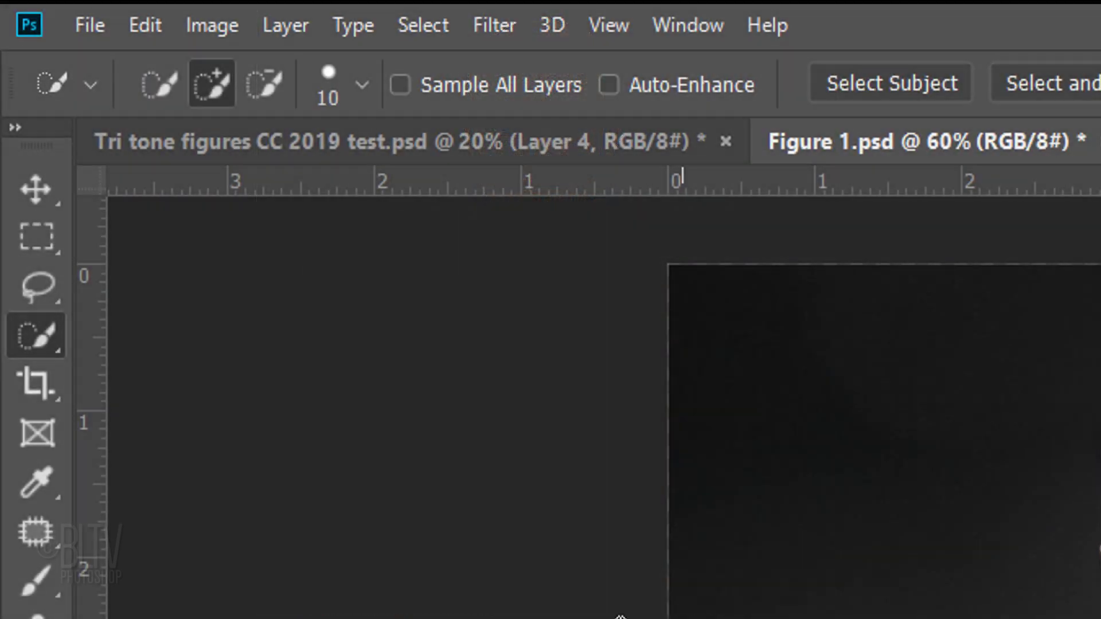
click(422, 25)
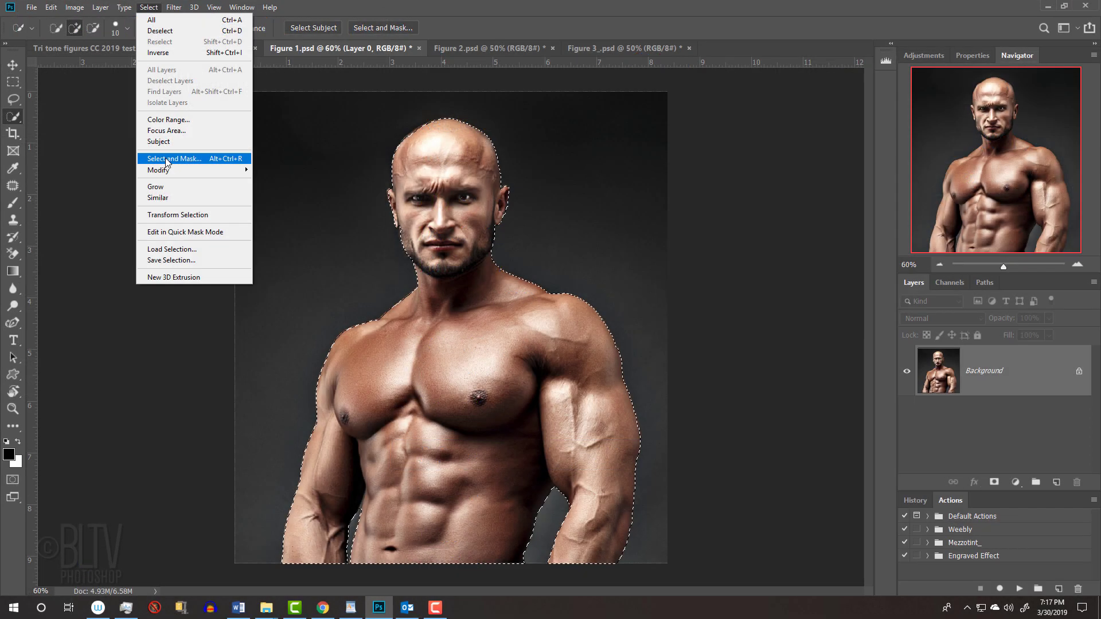
- Refine the selection edge with Smart Radius at 4.8 px and output it as a Layer Mask
shift+click(443, 451)
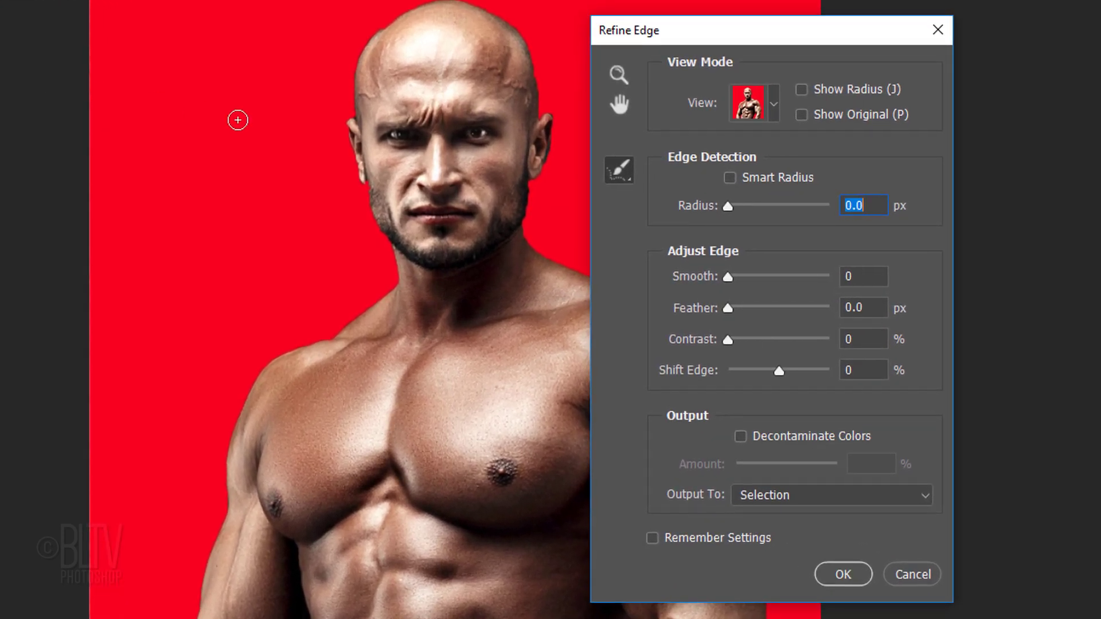
click(729, 177)
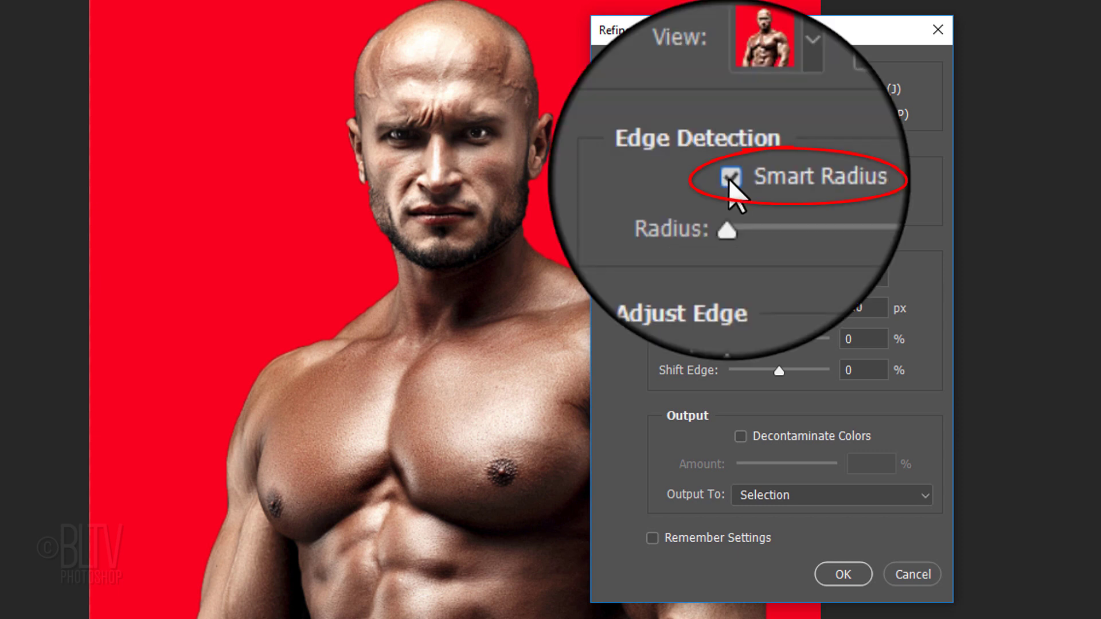
drag(728, 205, 753, 205)
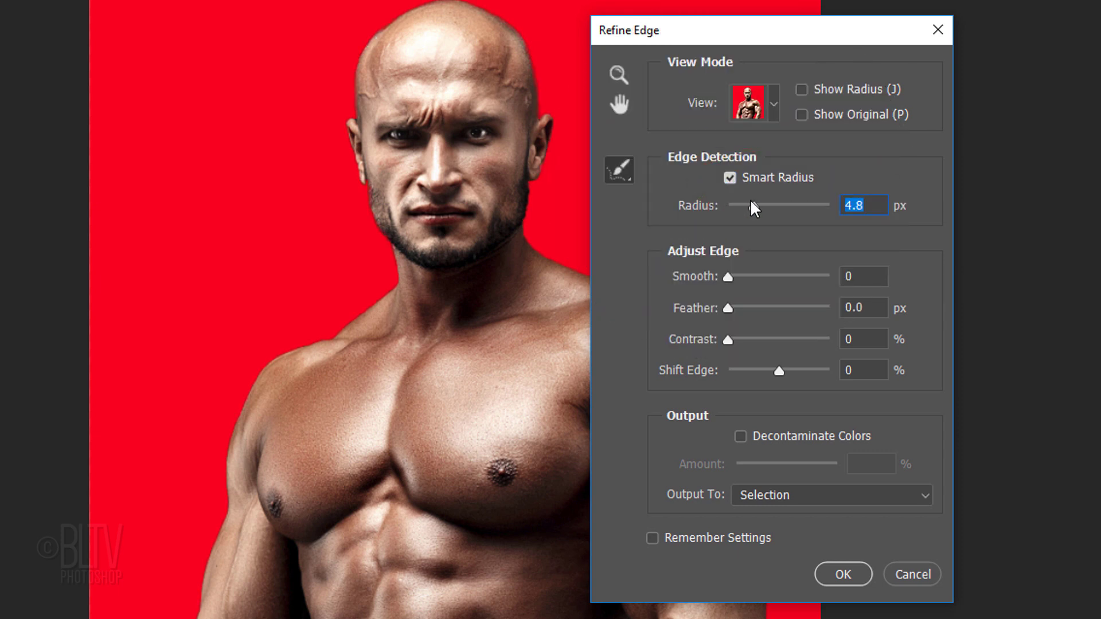
click(531, 202)
click(781, 495)
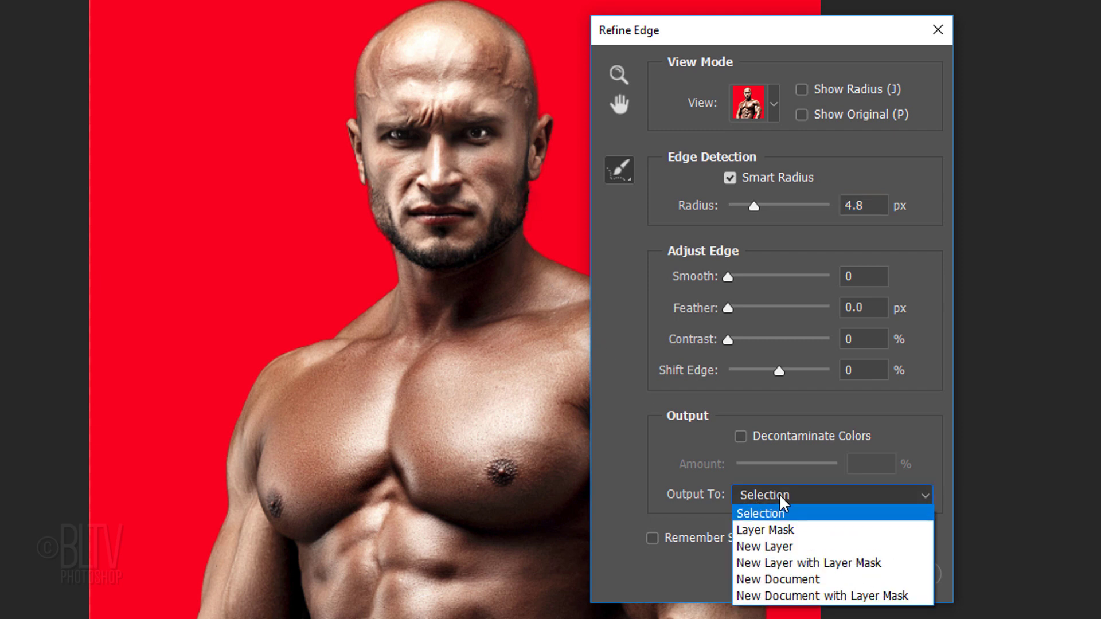
click(768, 531)
click(837, 574)
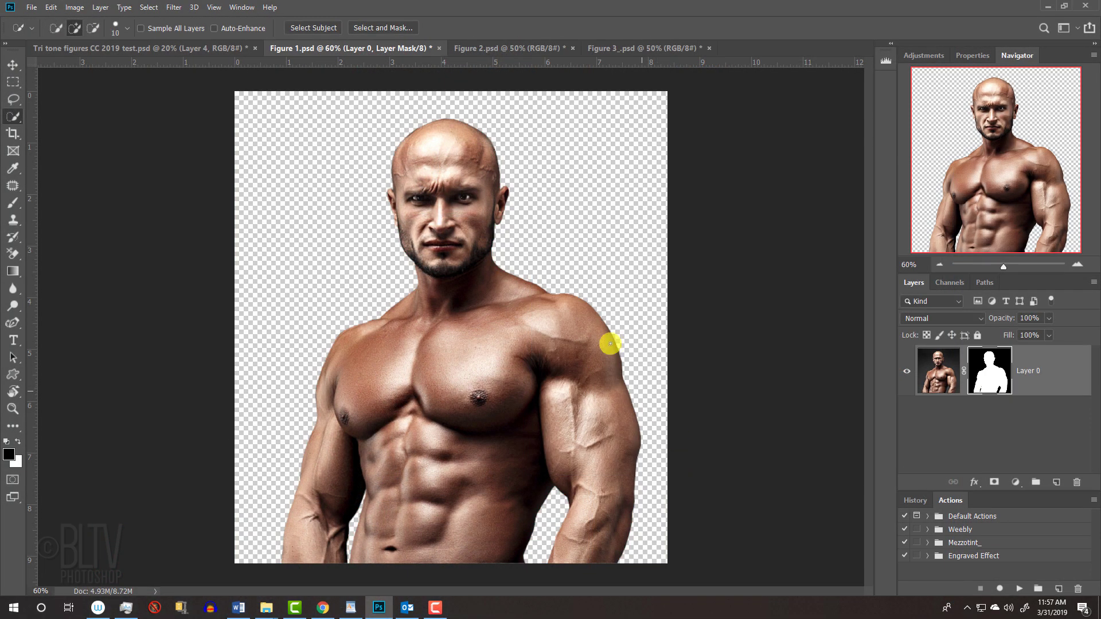
- Create a black-background 1920 × 1080 px, 150 ppi document, then go back to the Figure 1 cut-out
click(491, 47)
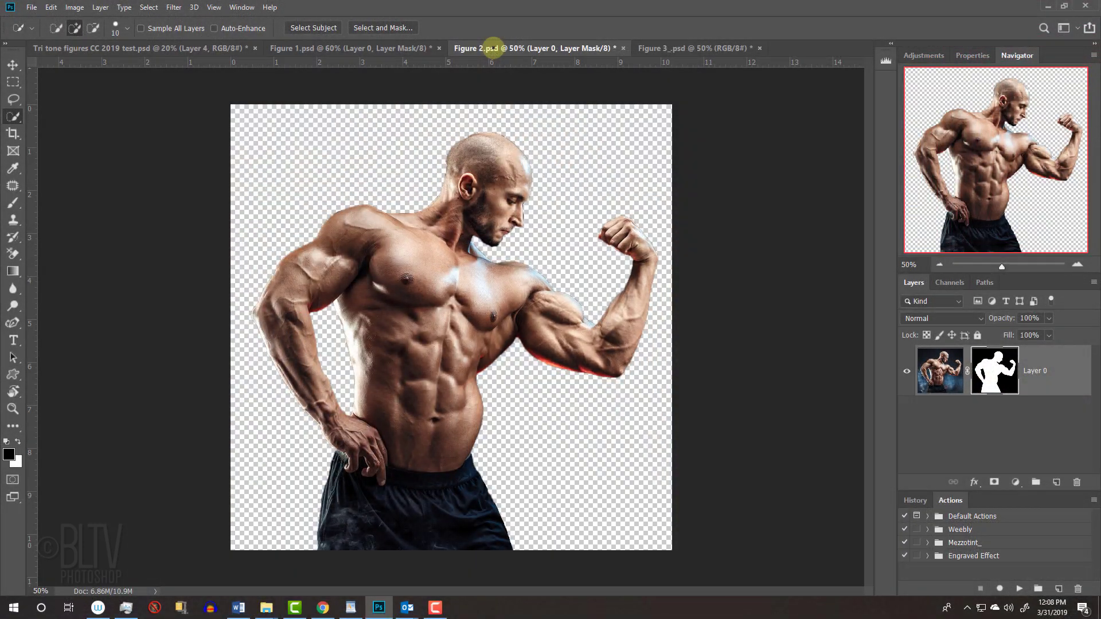
click(679, 48)
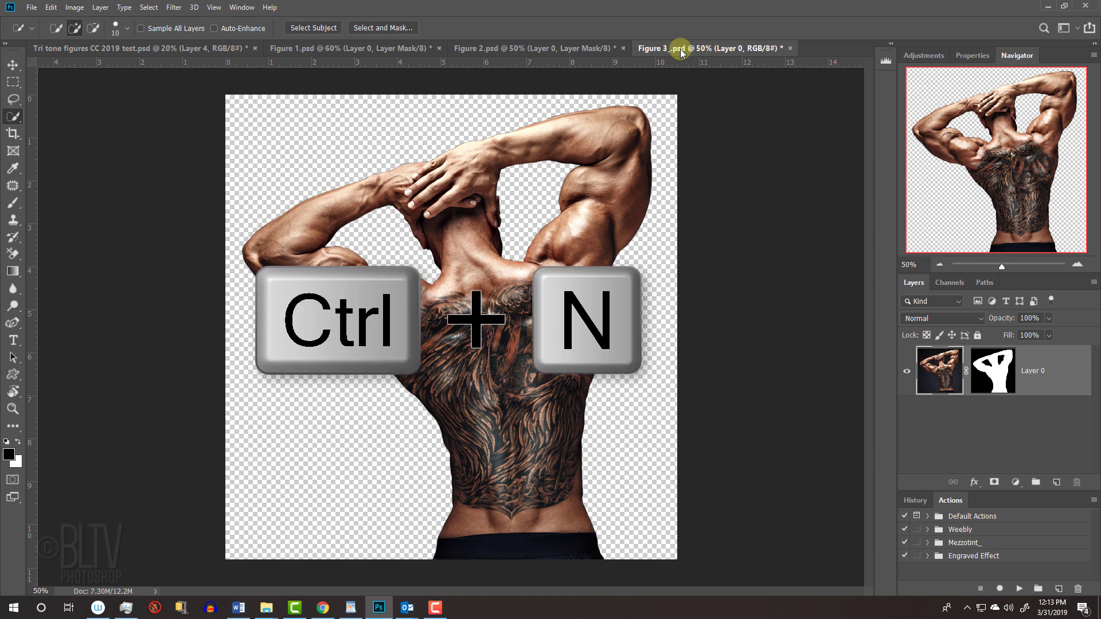
key(ctrl+n)
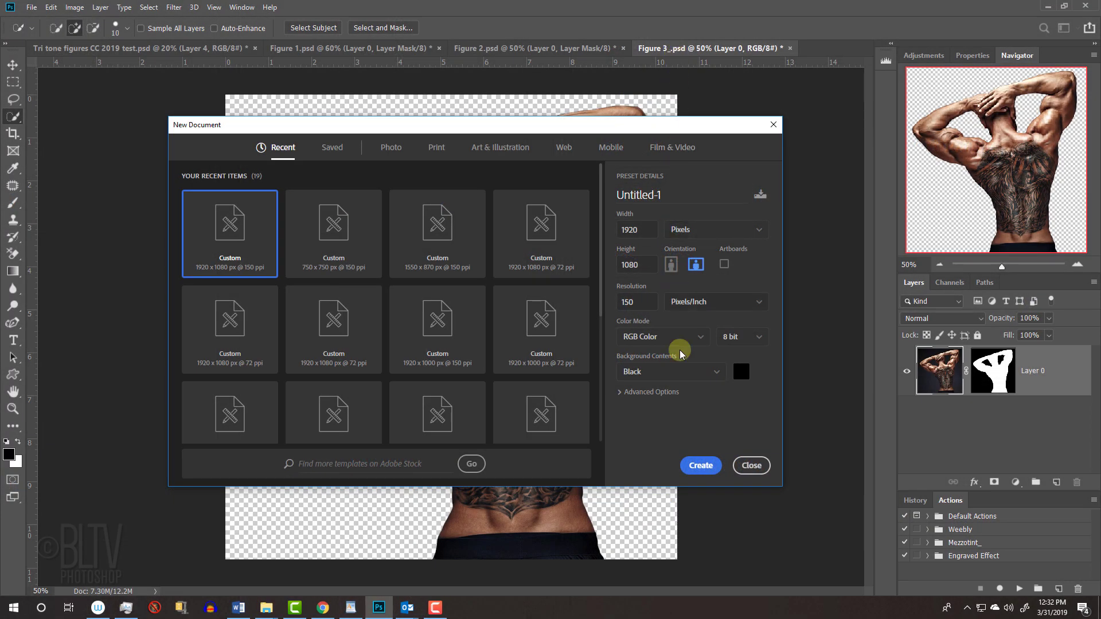
click(696, 466)
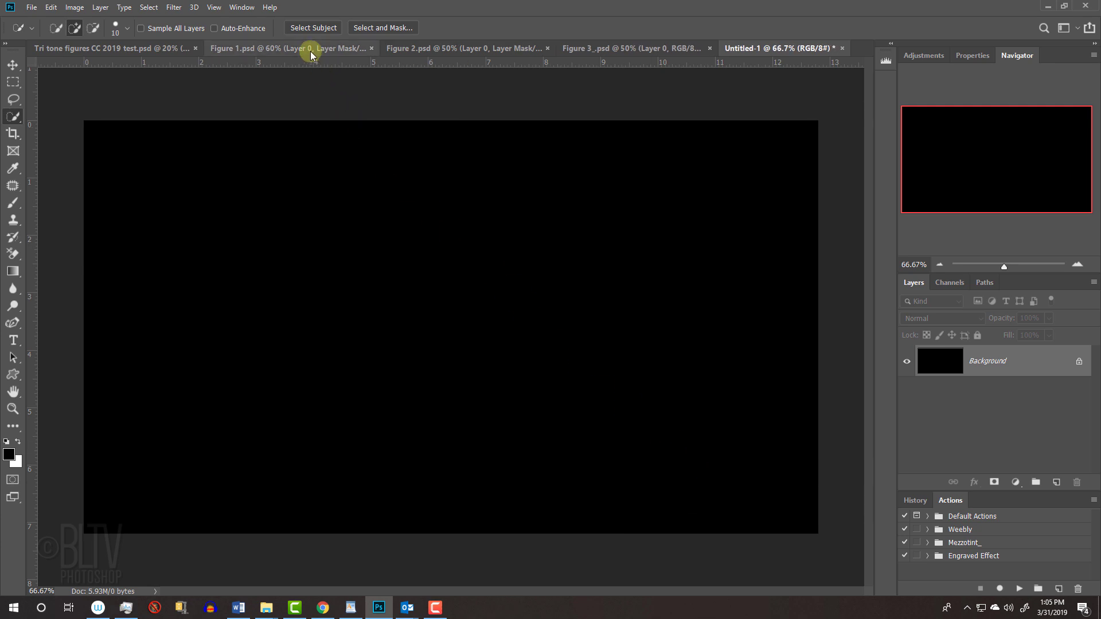
click(309, 49)
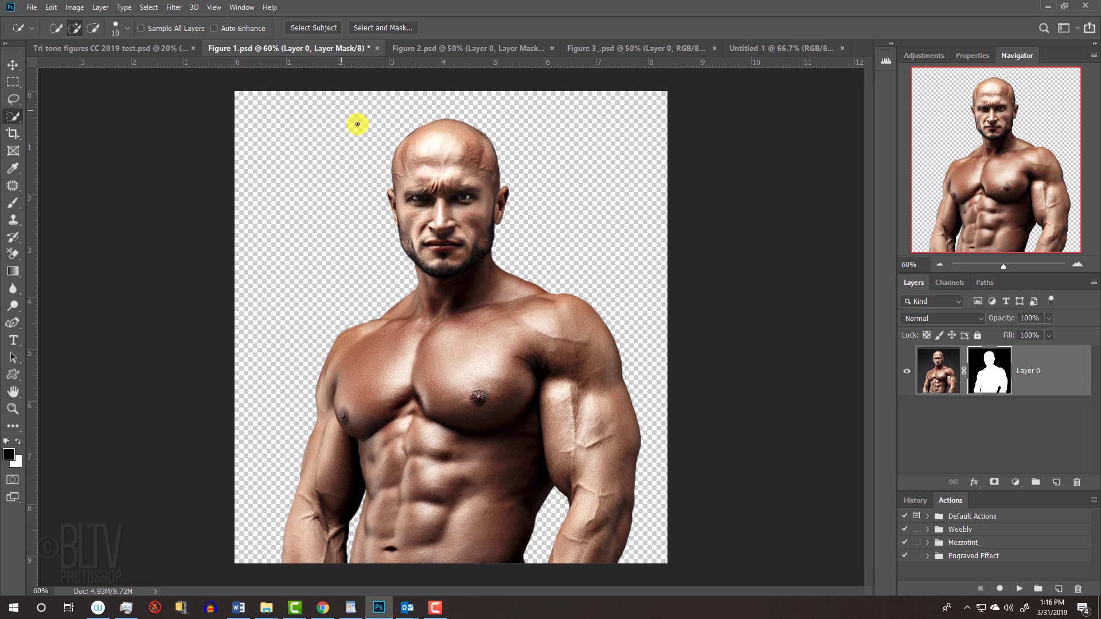
- Move the cut-out Figure 1 layer onto the black Untitled-1 canvas
click(436, 178)
key(v)
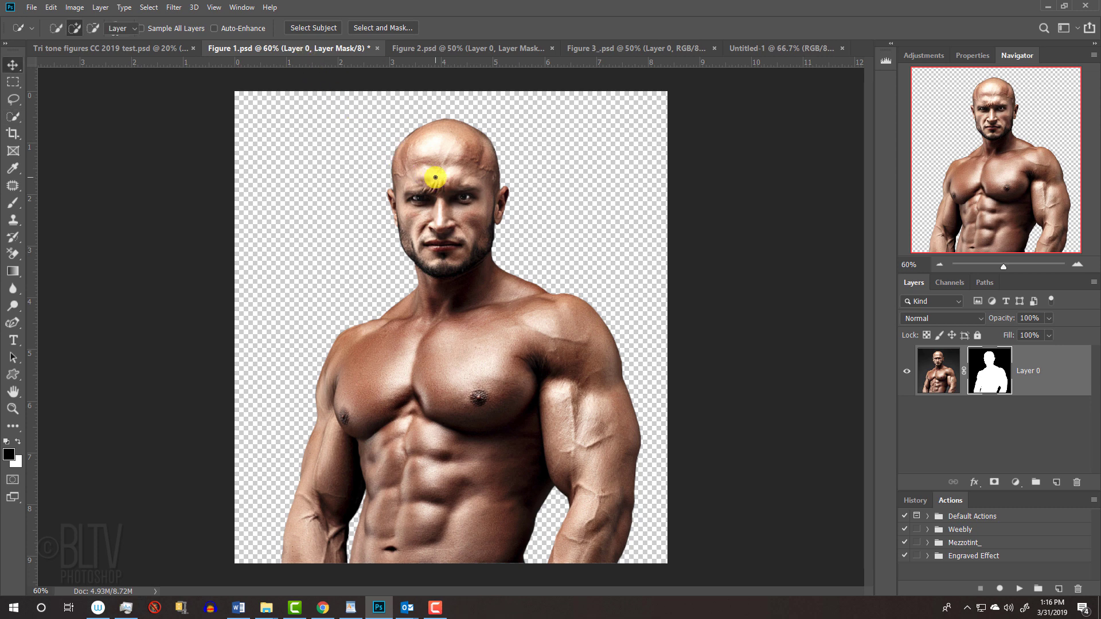
key(v)
drag(435, 179, 712, 81)
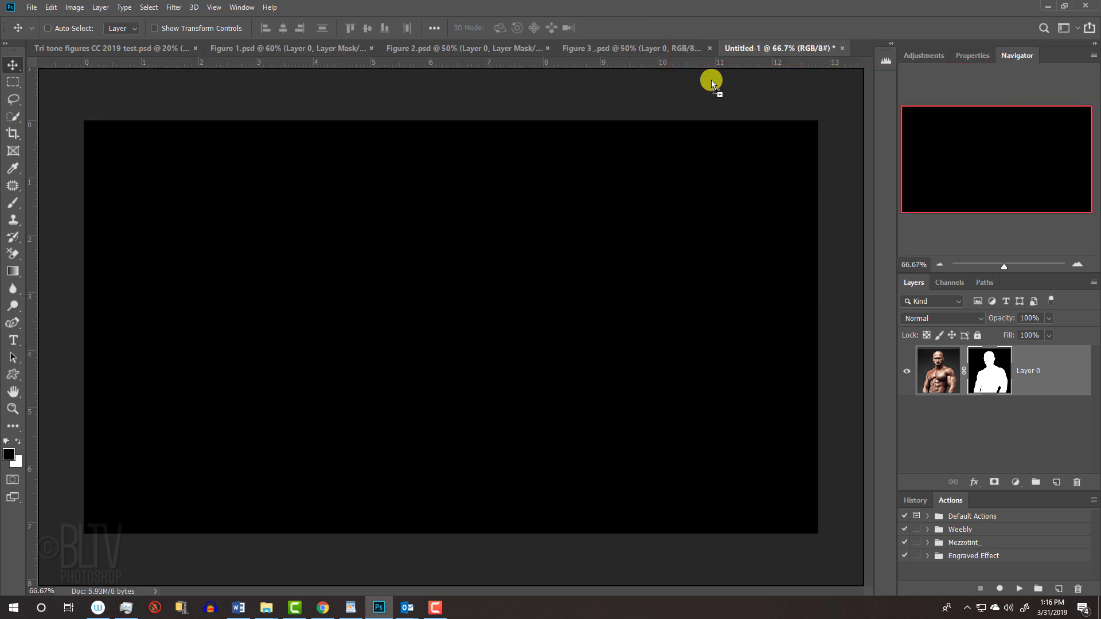
drag(419, 299, 421, 300)
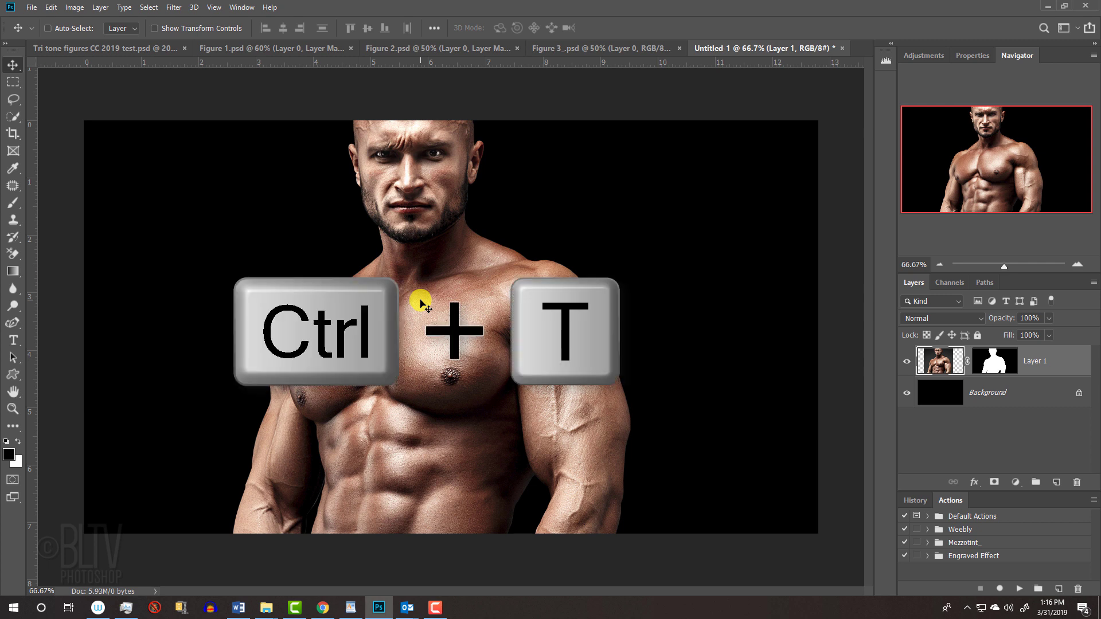
- Scale the front-facing figure to 86% and shift it right and down
key(ctrl+t)
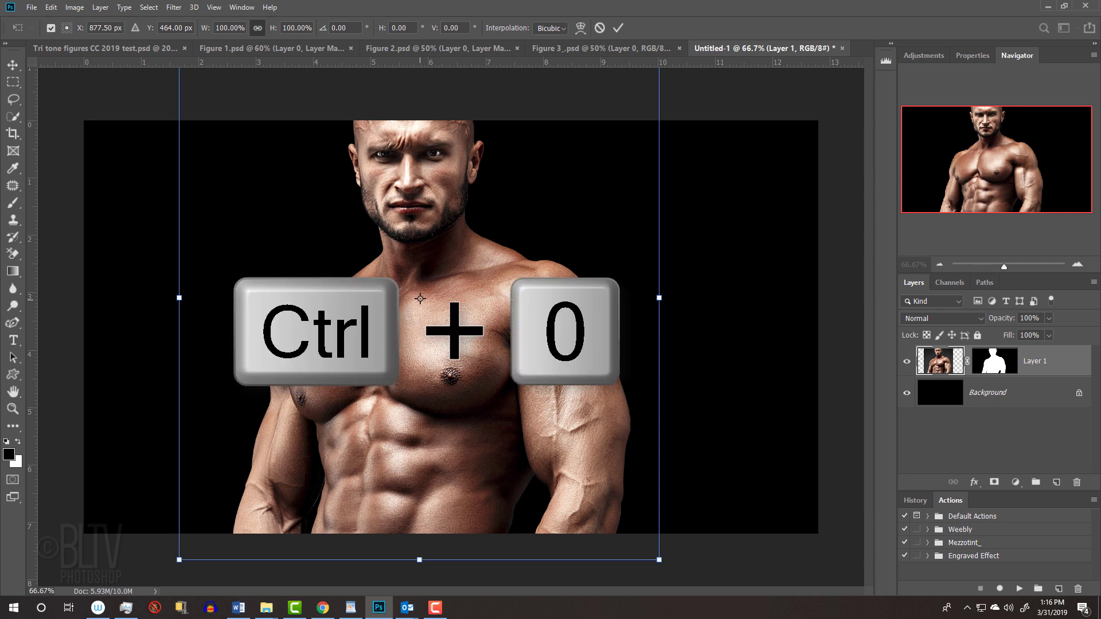
key(ctrl+0)
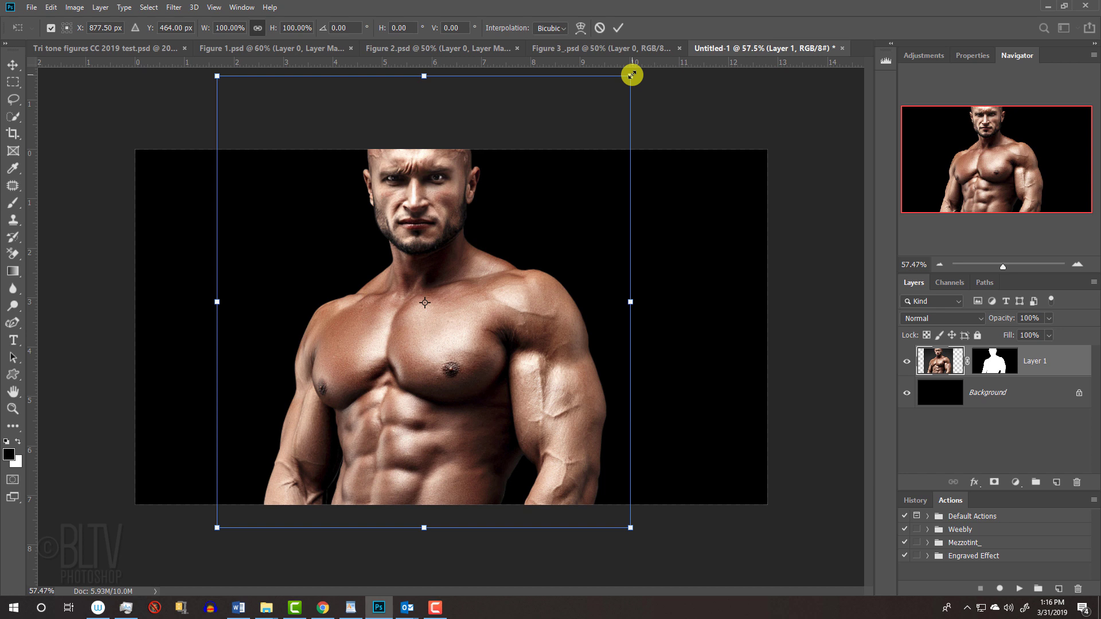
drag(631, 75, 631, 74)
key(alt+shift)
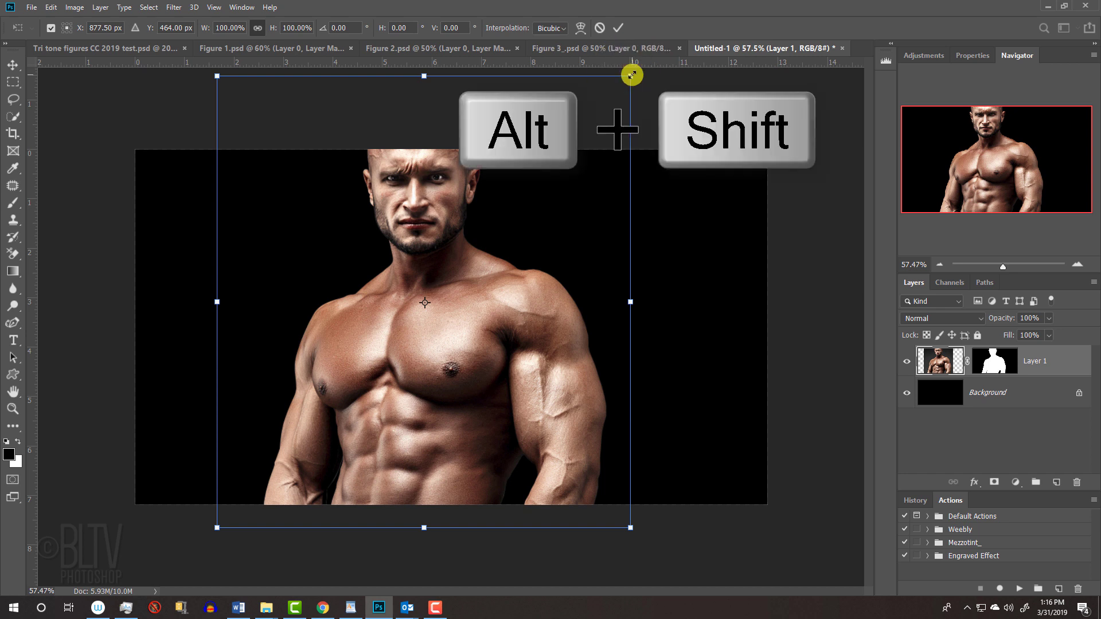
drag(632, 75, 612, 113)
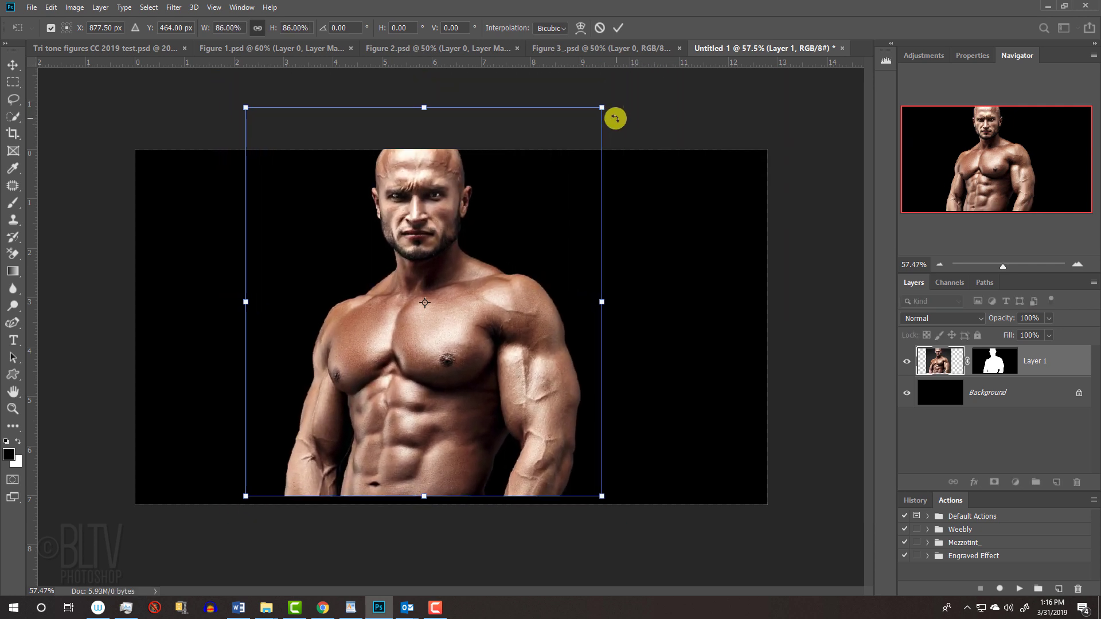
key(alt)
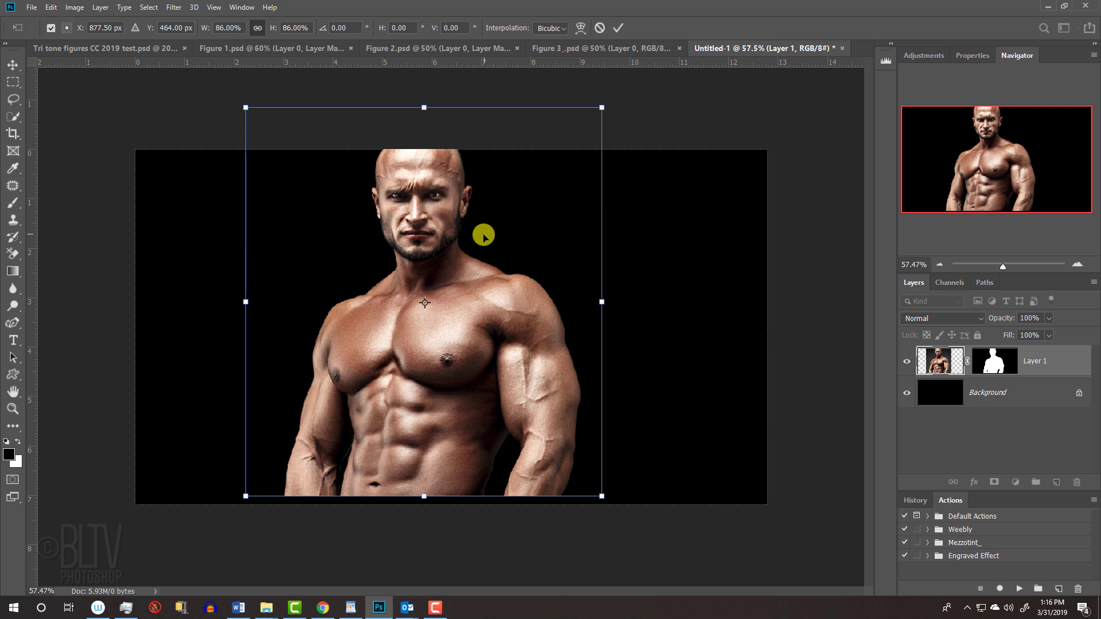
drag(484, 236, 505, 262)
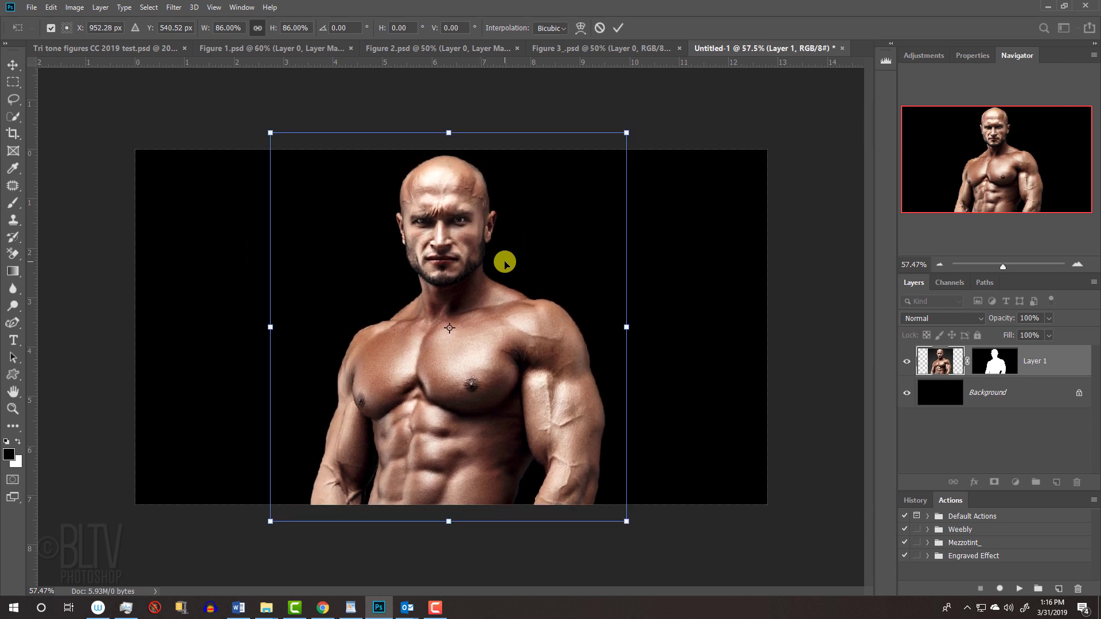
key(Return)
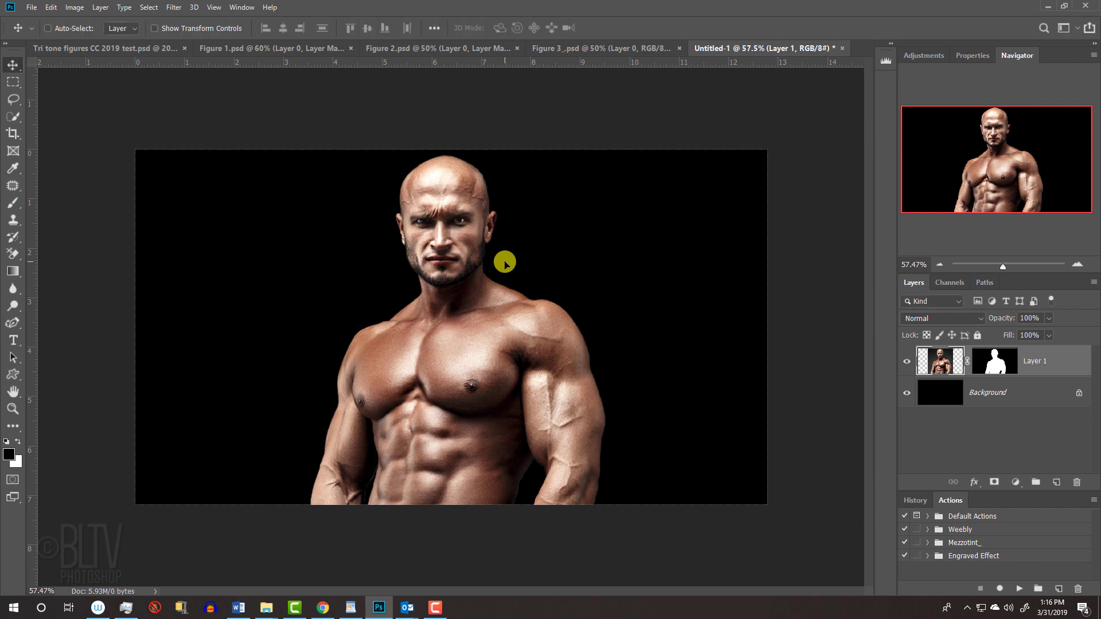
click(449, 50)
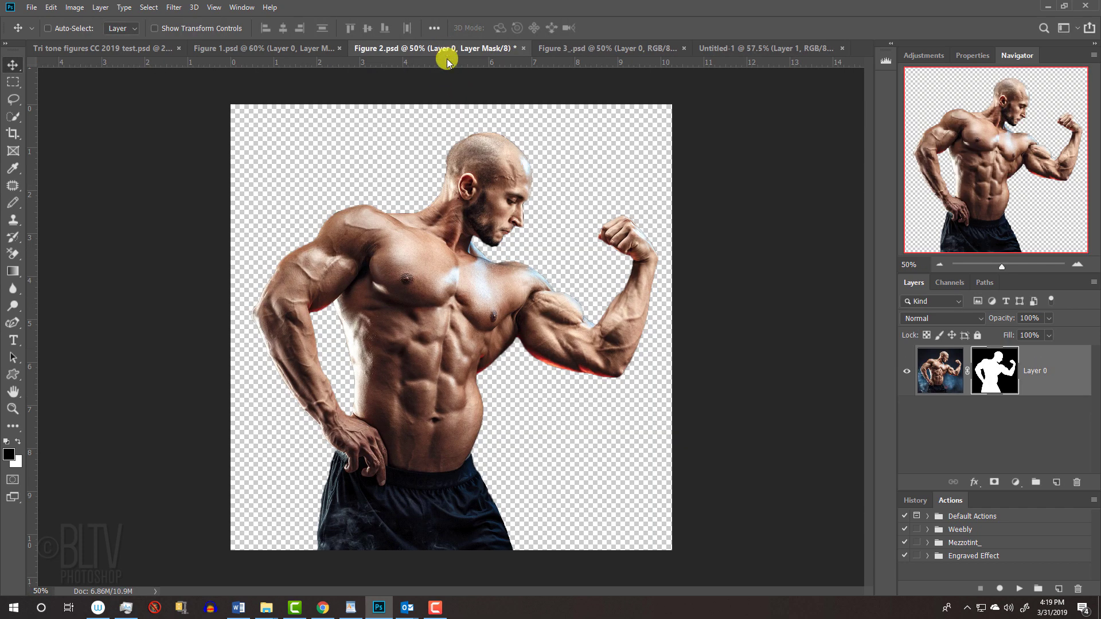
- Bring in the flexing figure, shrink it, move it up-right, and place Layer 2 below Layer 1
drag(430, 253, 483, 370)
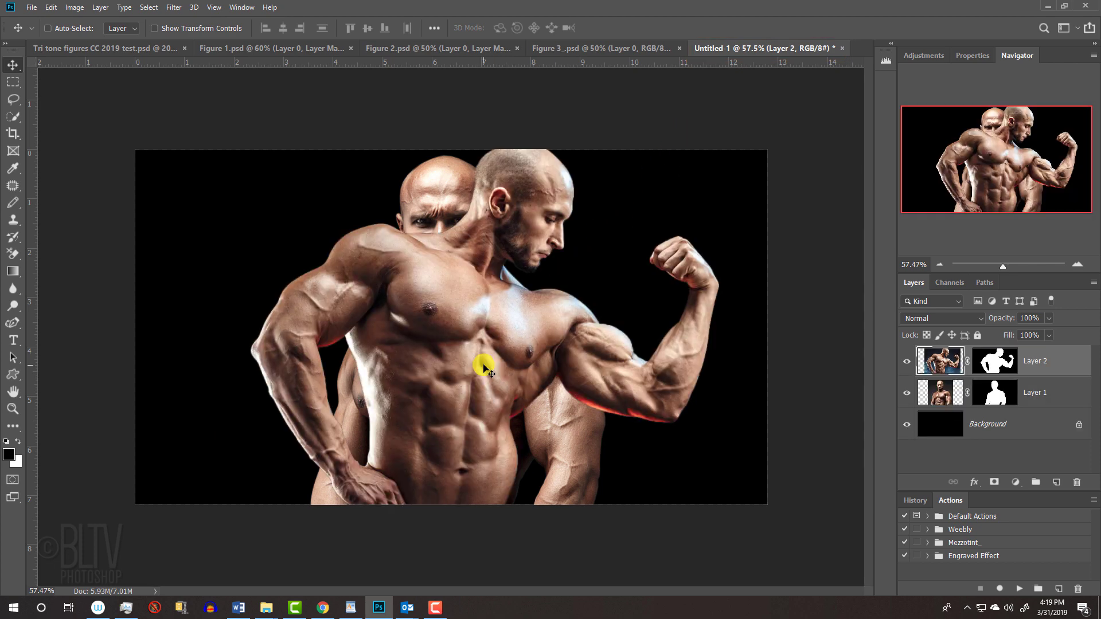
key(ctrl+t)
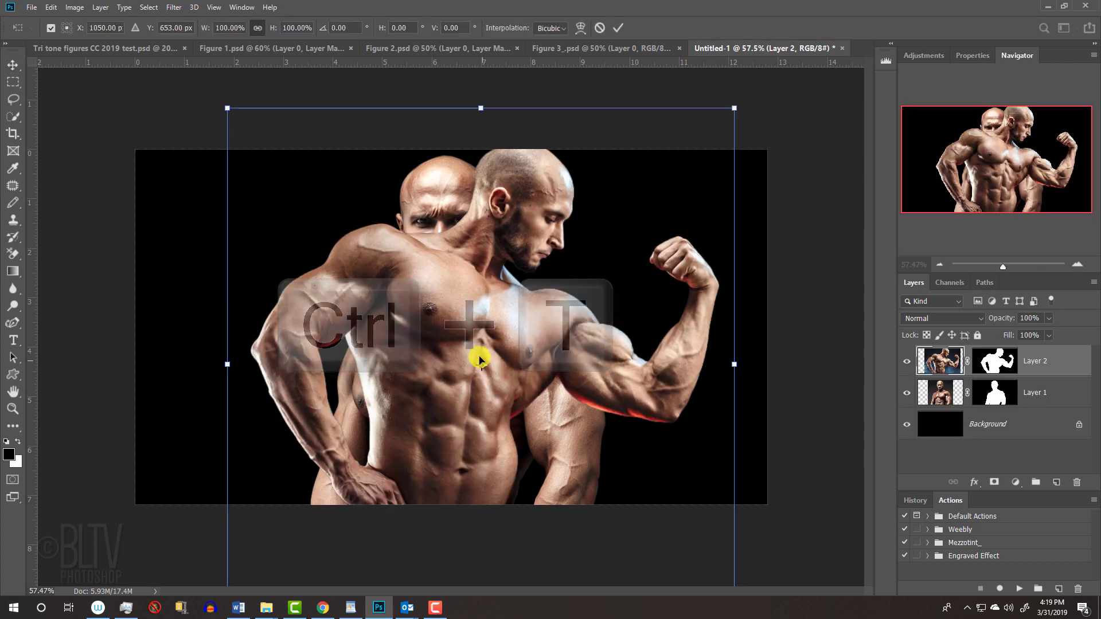
drag(230, 111, 357, 237)
drag(487, 373, 523, 321)
key(Return)
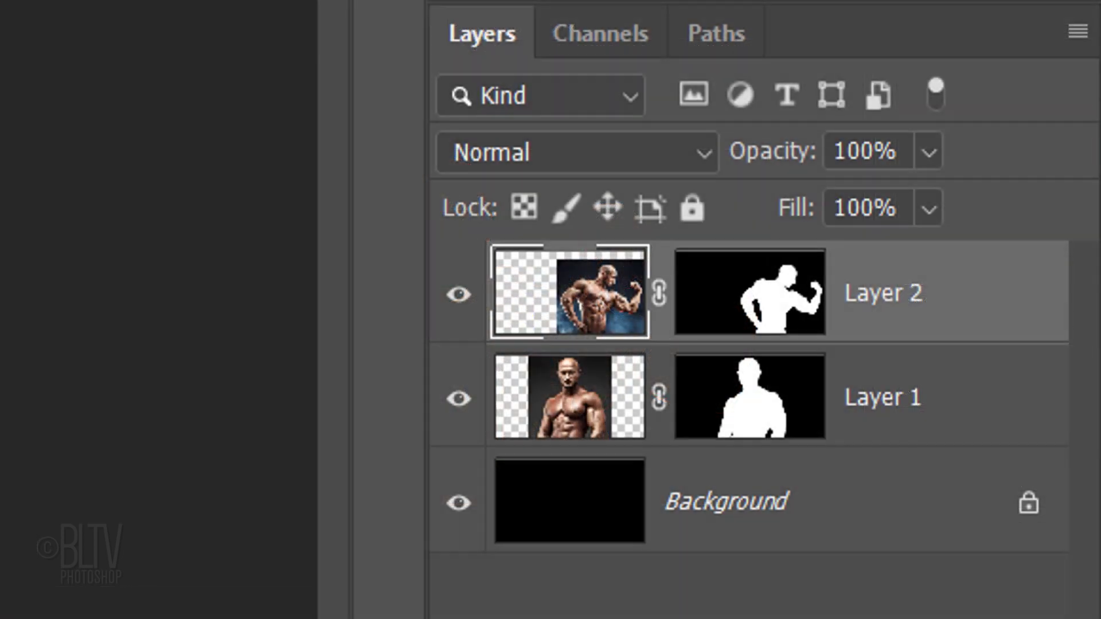
mouse_move(581, 310)
mouse_down()
mouse_move(560, 336)
mouse_move(602, 475)
mouse_up()
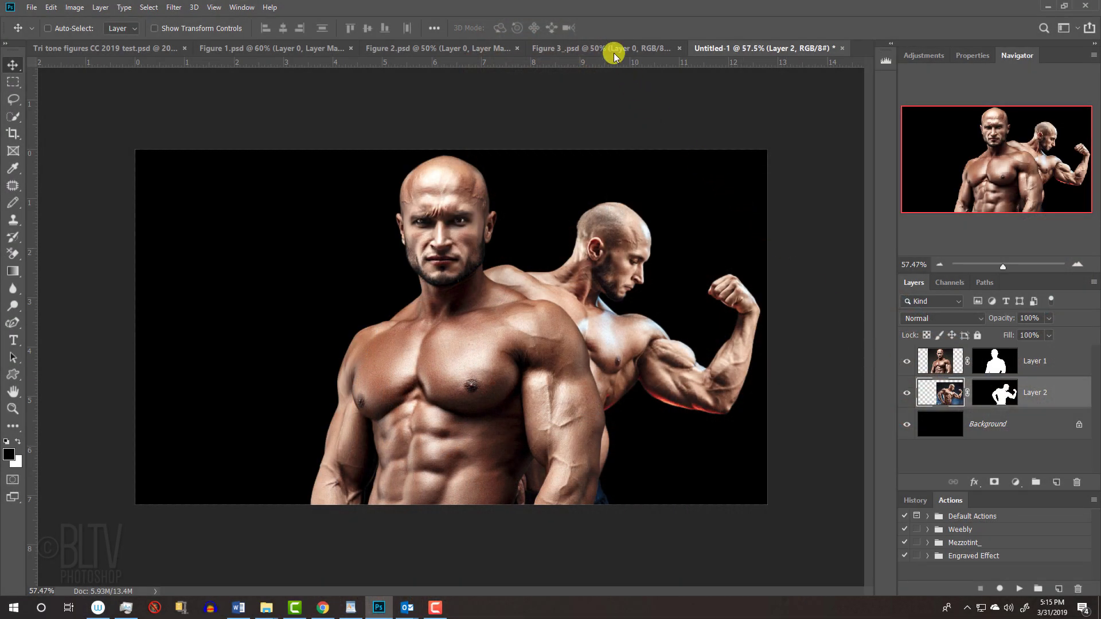
- Bring in the tattooed-back figure from Figure 3 as Layer 3, shrink it and move it up-right
click(608, 50)
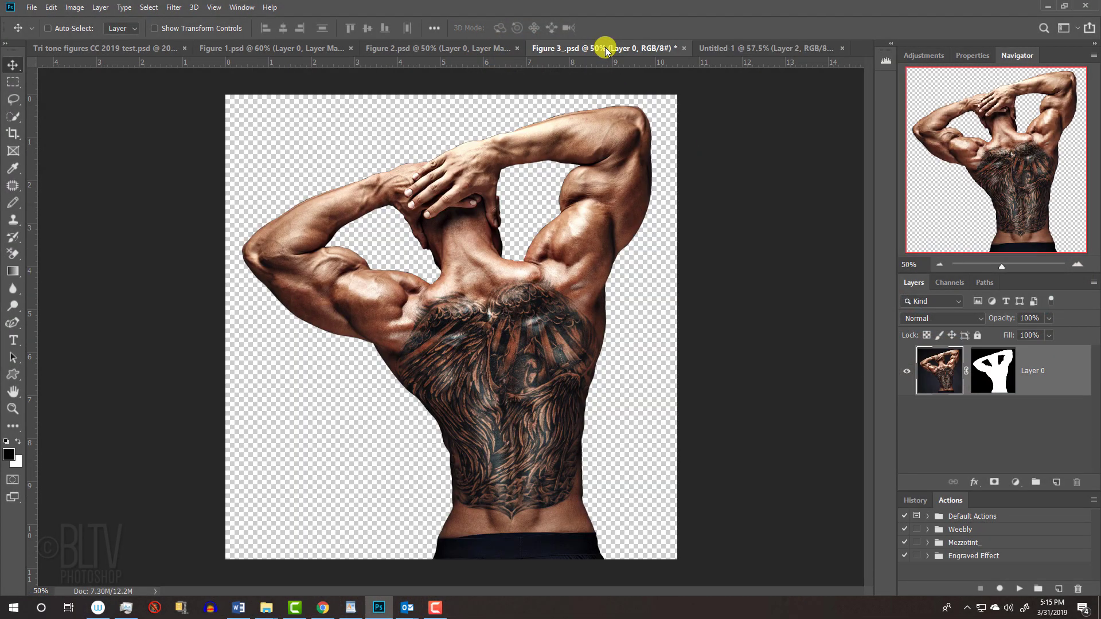
drag(496, 295, 580, 166)
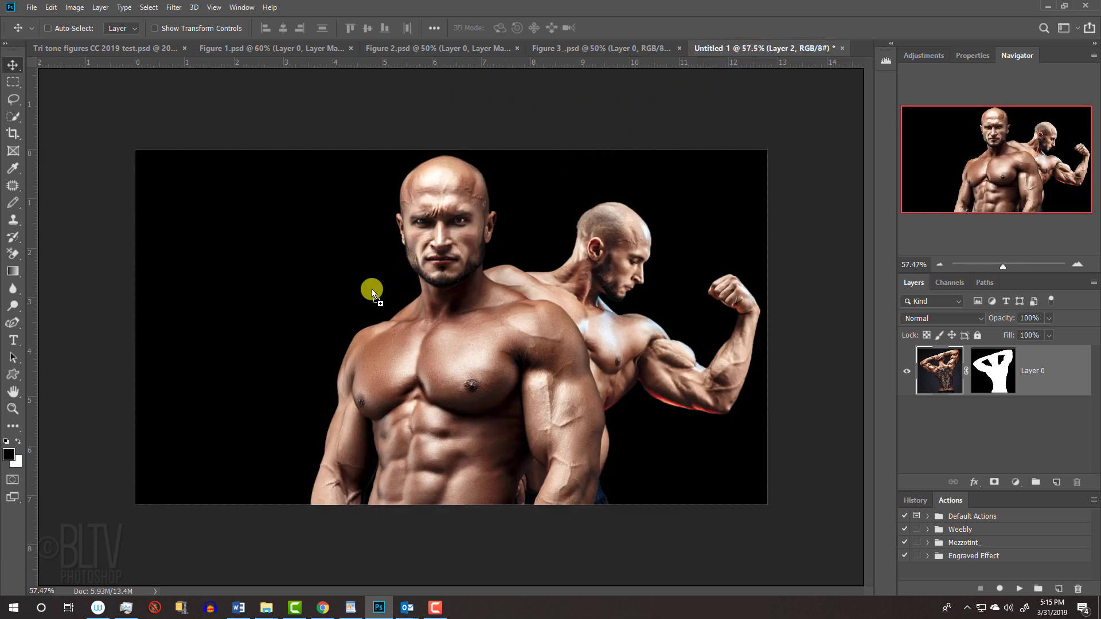
drag(372, 293, 315, 344)
key(ctrl+t)
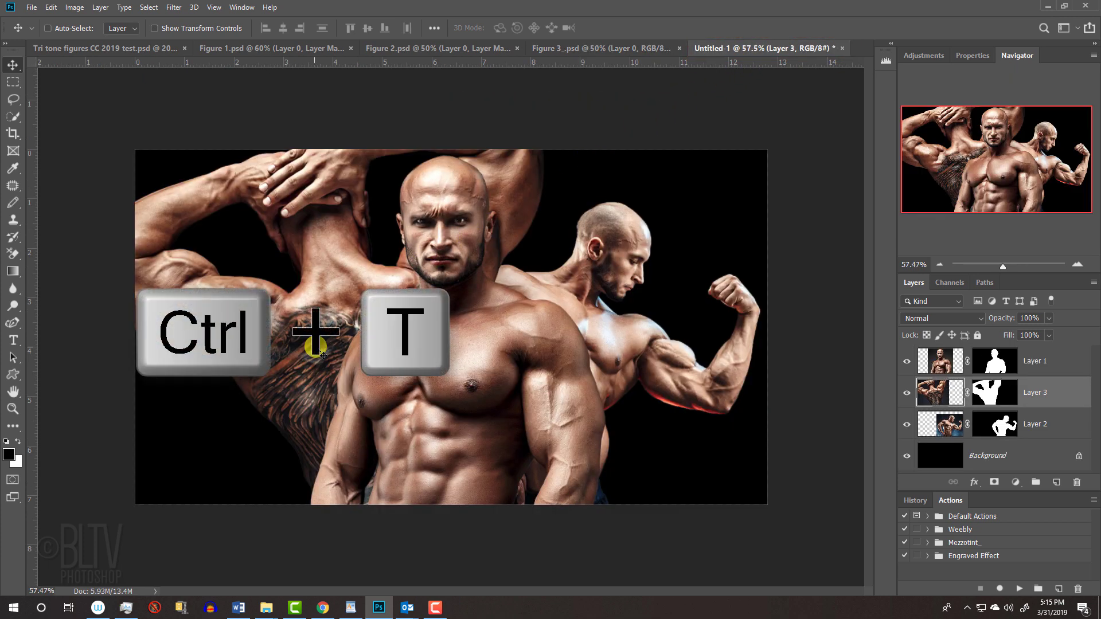
drag(571, 74, 401, 250)
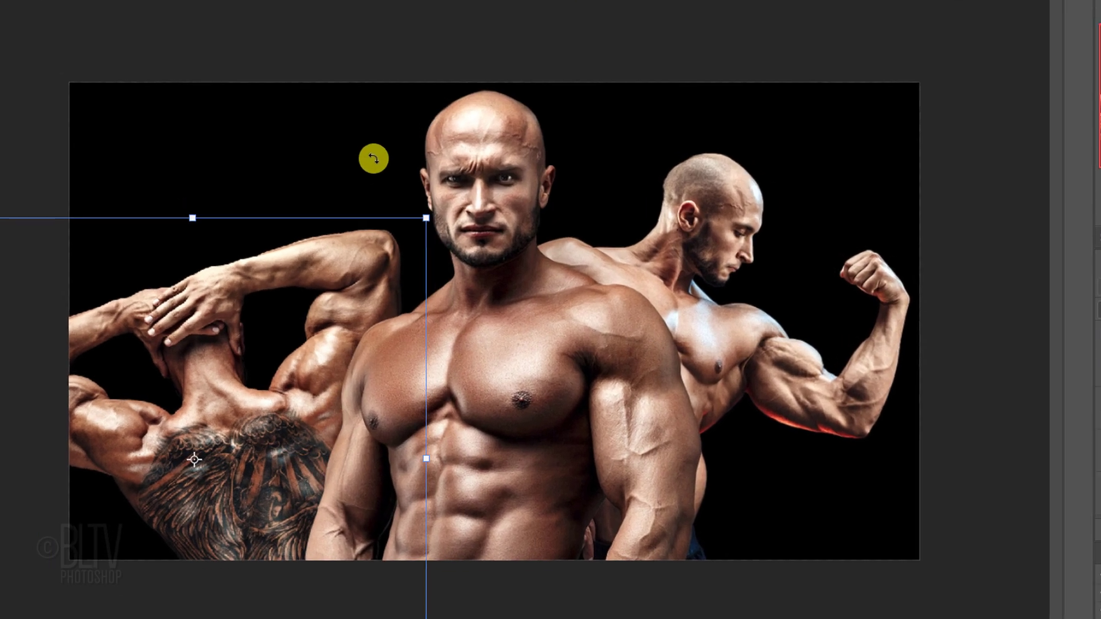
drag(252, 374, 324, 293)
key(Return)
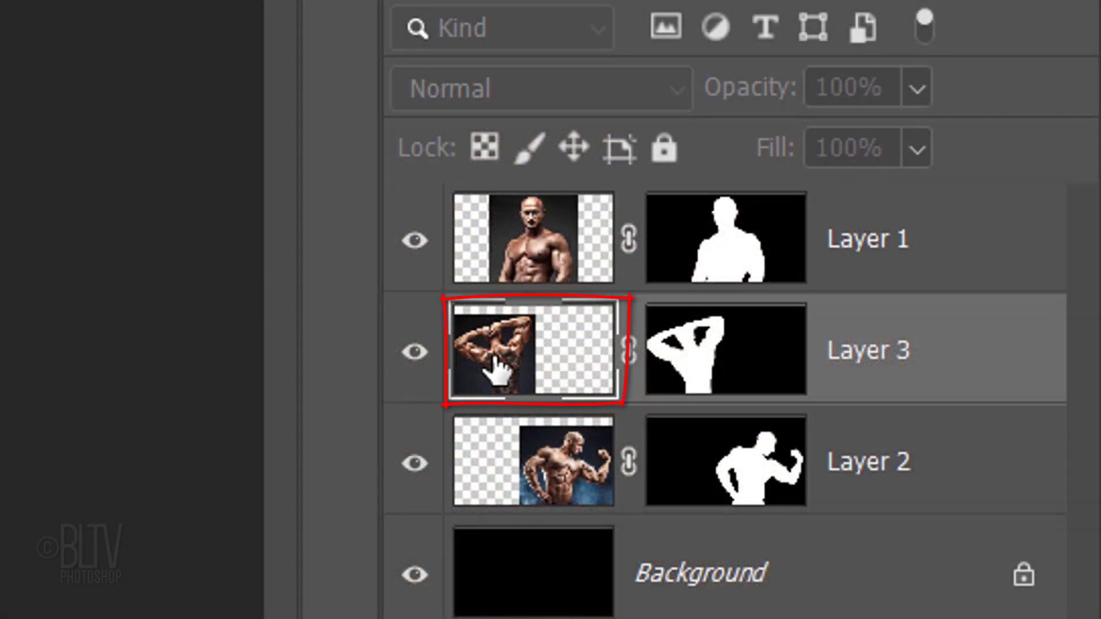
- Exclude the green channel from Layer 3's blending to tint the tattooed-back figure magenta
double_click(496, 370)
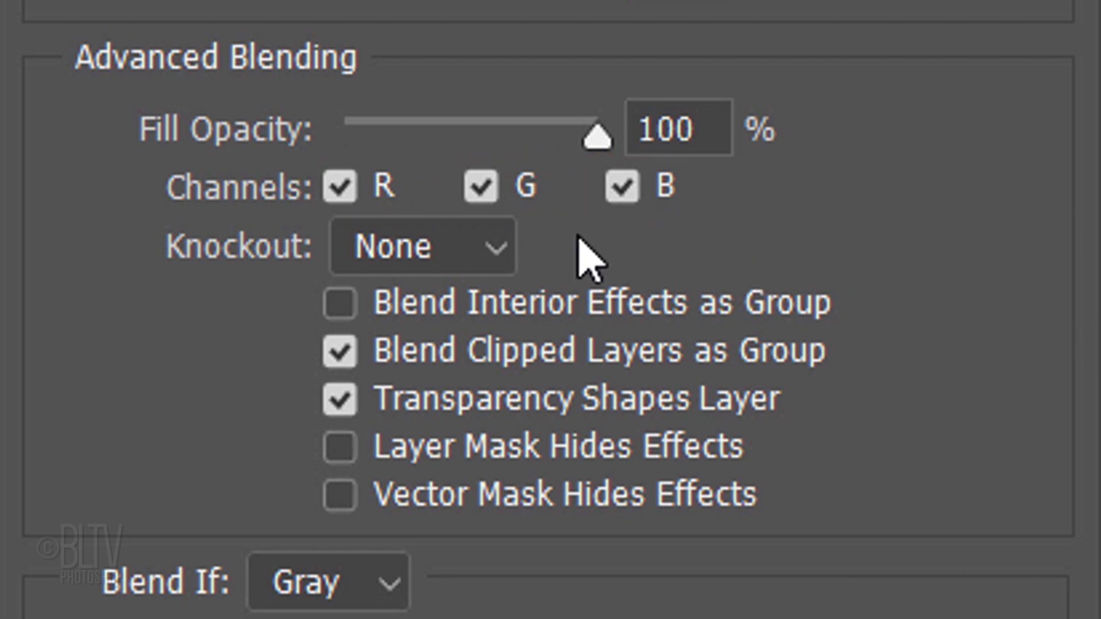
click(482, 187)
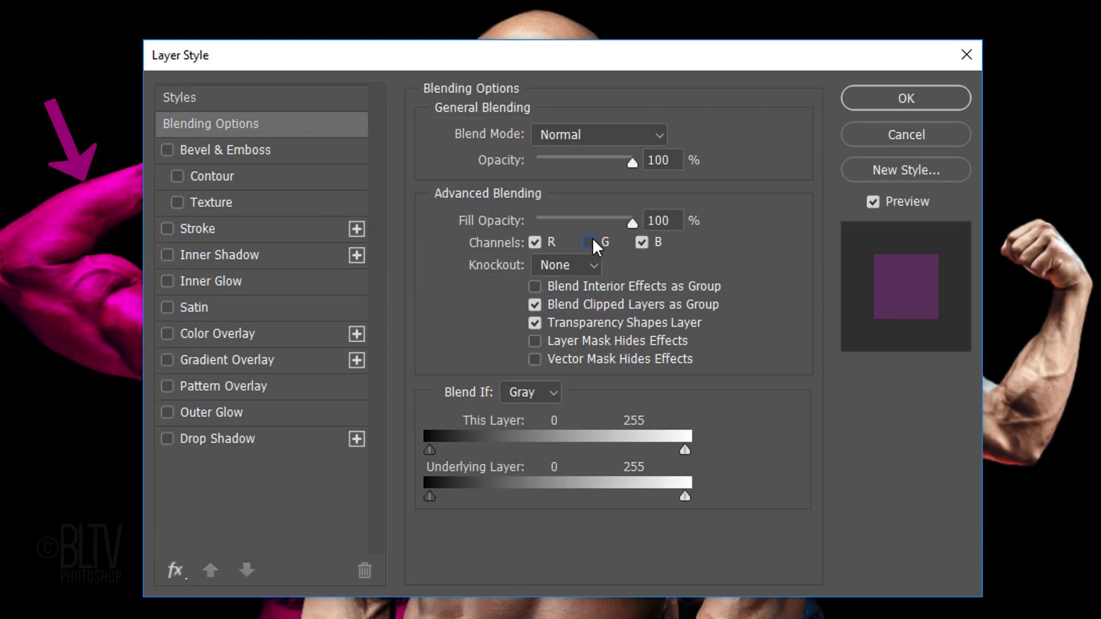
click(901, 95)
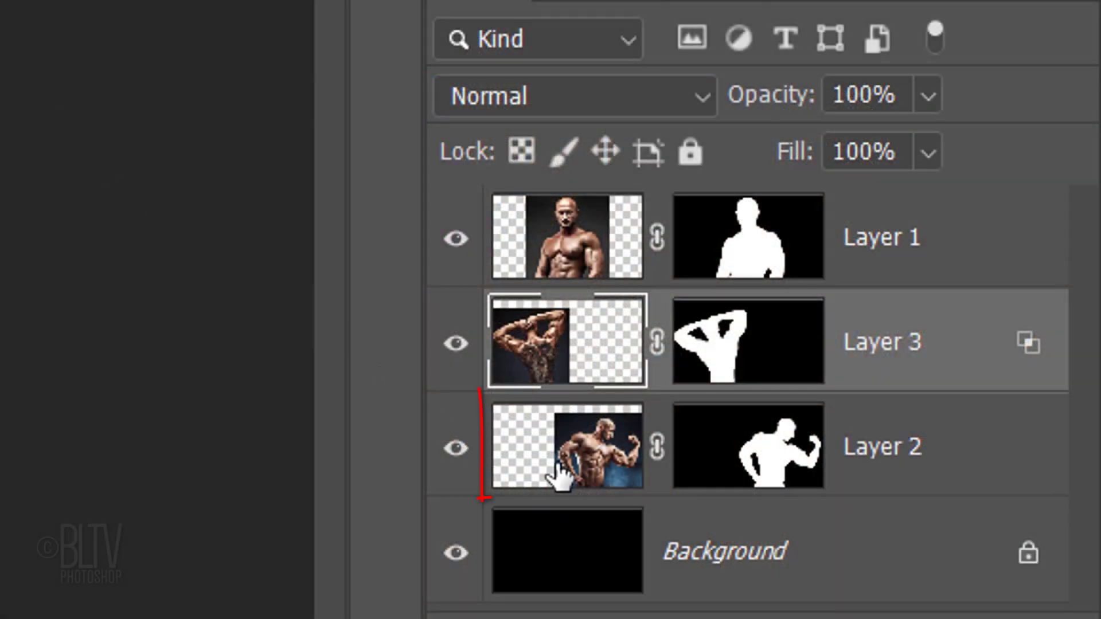
- Exclude the red channel from Layer 2's blending to tint the flexing figure cyan
click(564, 466)
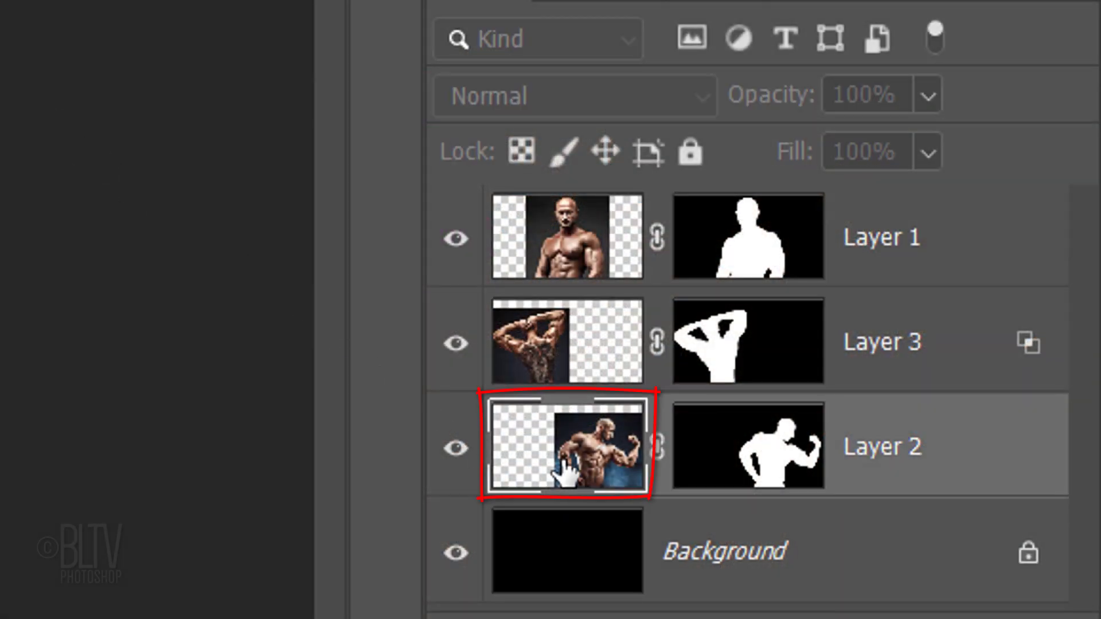
double_click(565, 473)
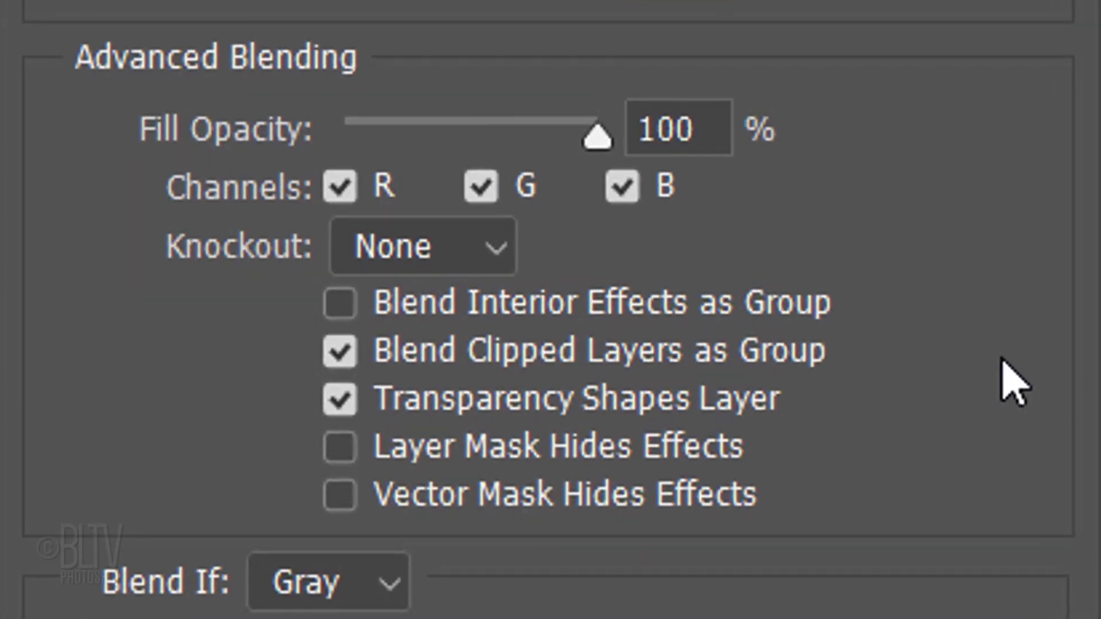
click(340, 186)
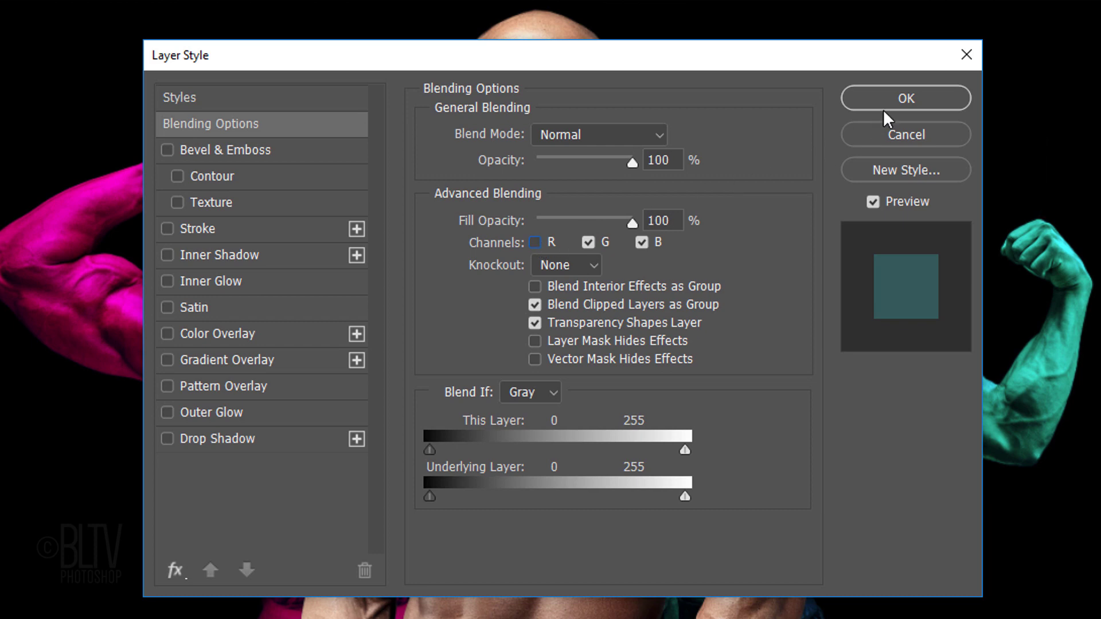
click(900, 102)
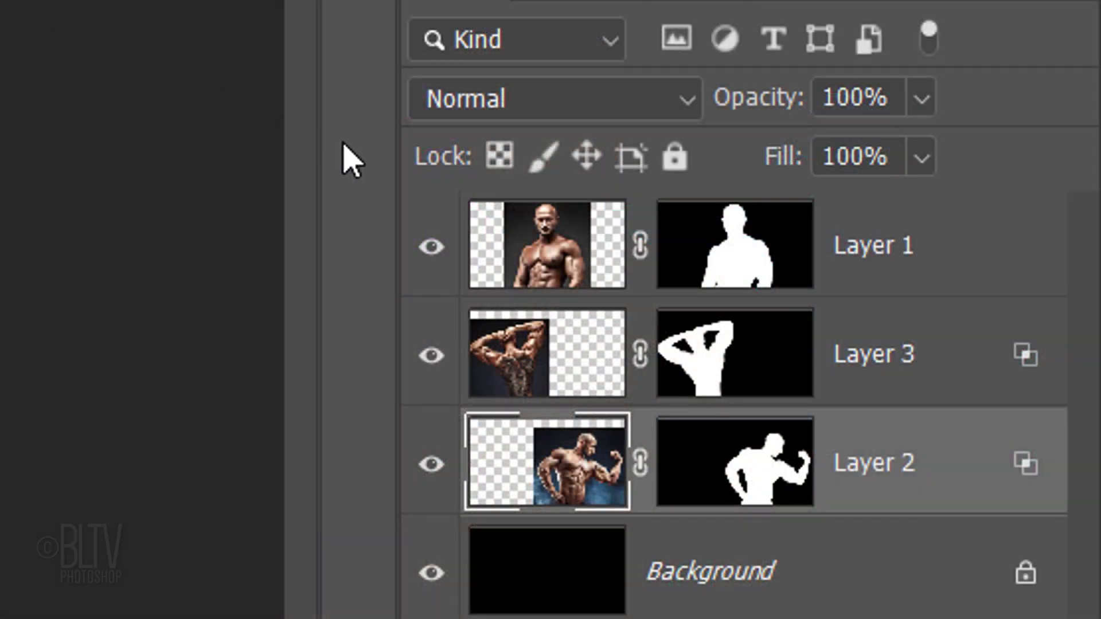
click(543, 241)
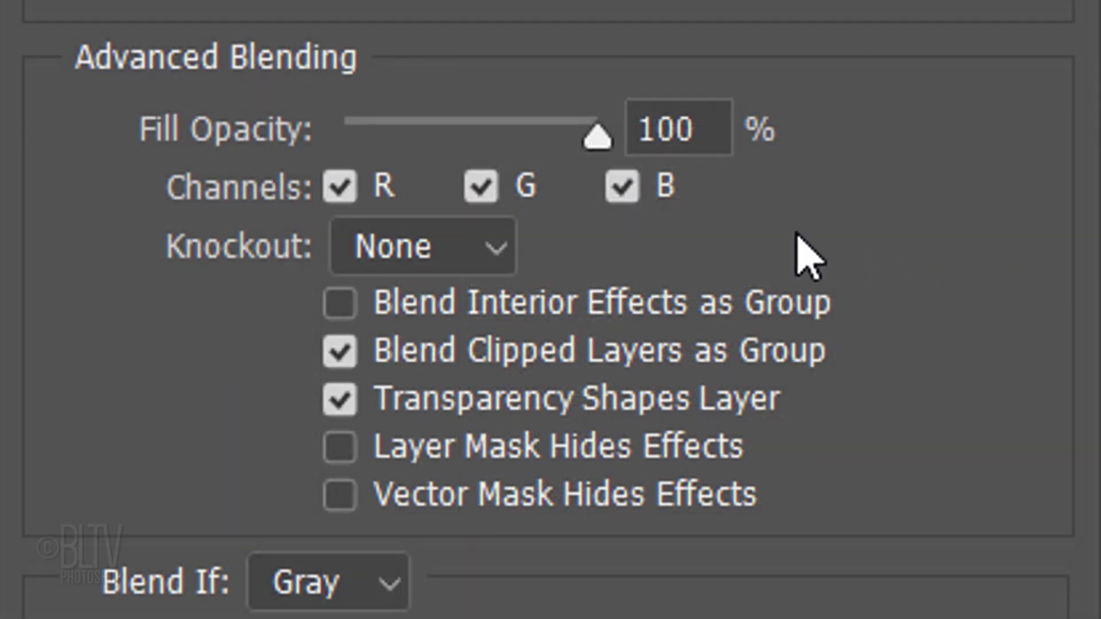
- Exclude Layer 1's blue channel to turn the front figure yellow, then open the blend mode list
click(622, 187)
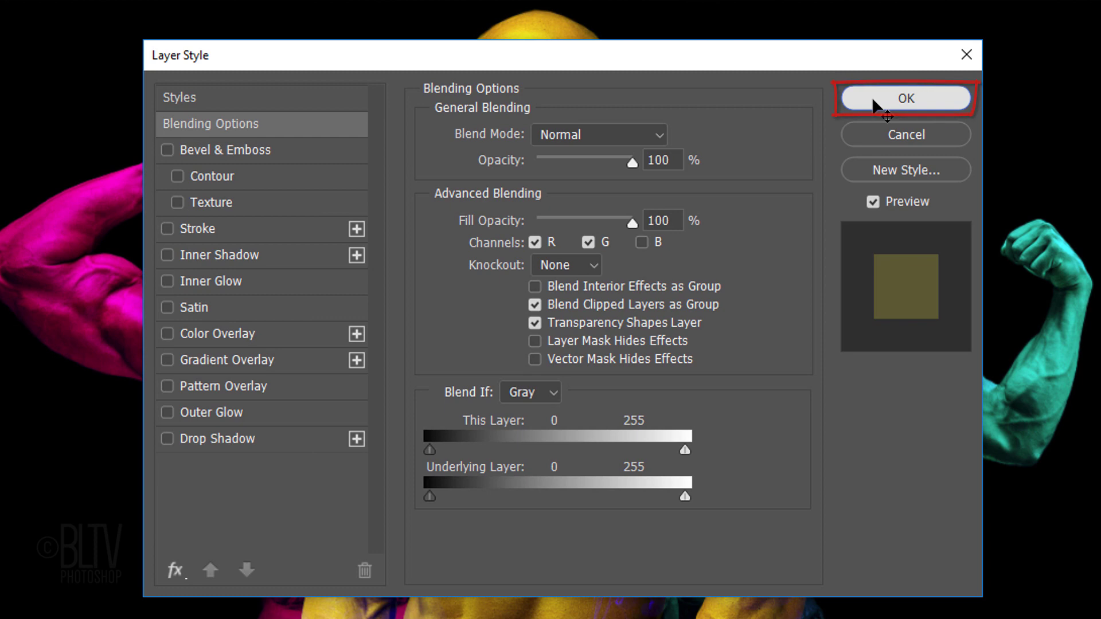
click(876, 105)
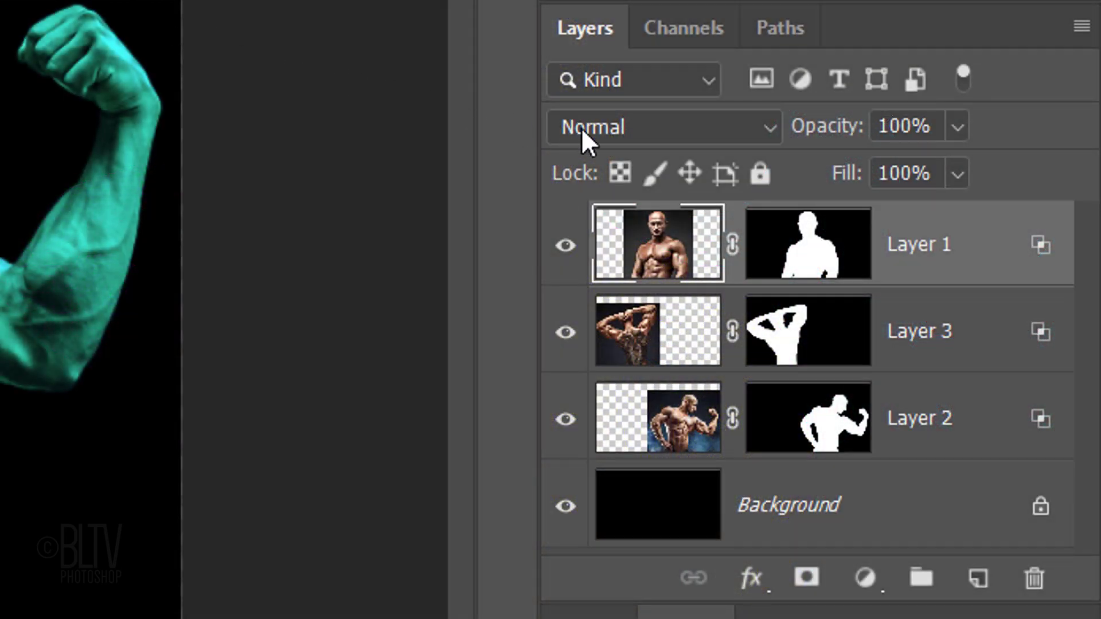
click(582, 128)
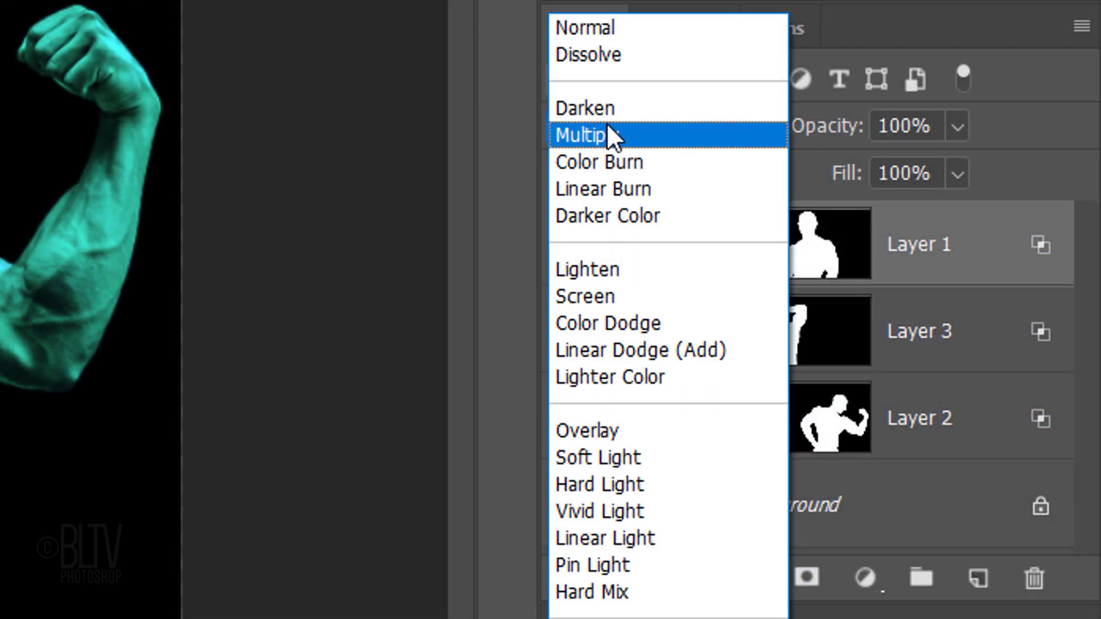